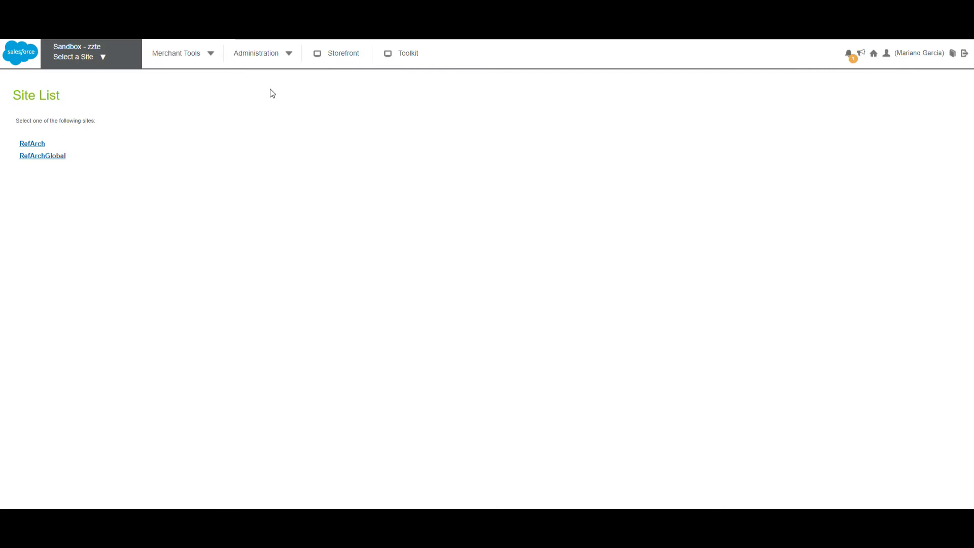
- Start a new storefront site in the site management page and set its ID to brand_usa_b2c
left_click(293, 50)
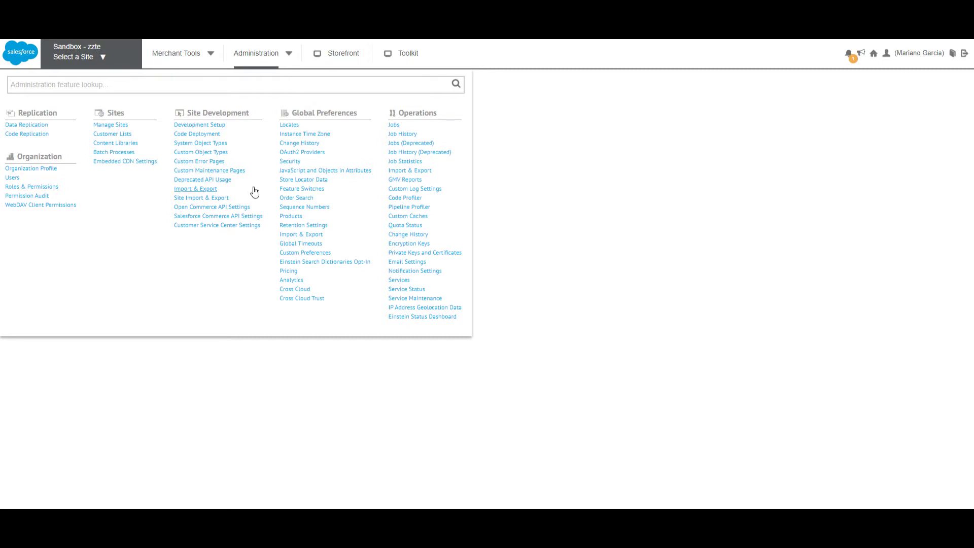
left_click(117, 126)
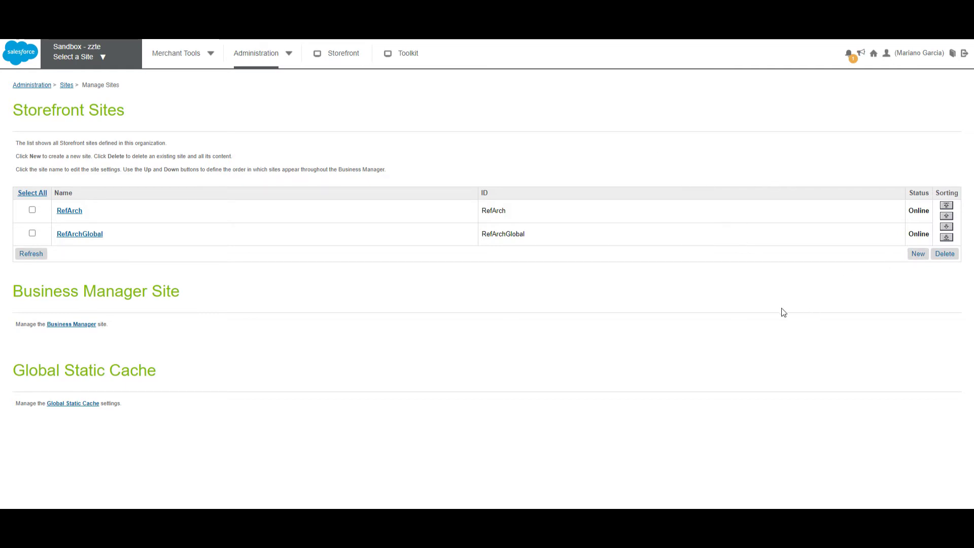
left_click(918, 253)
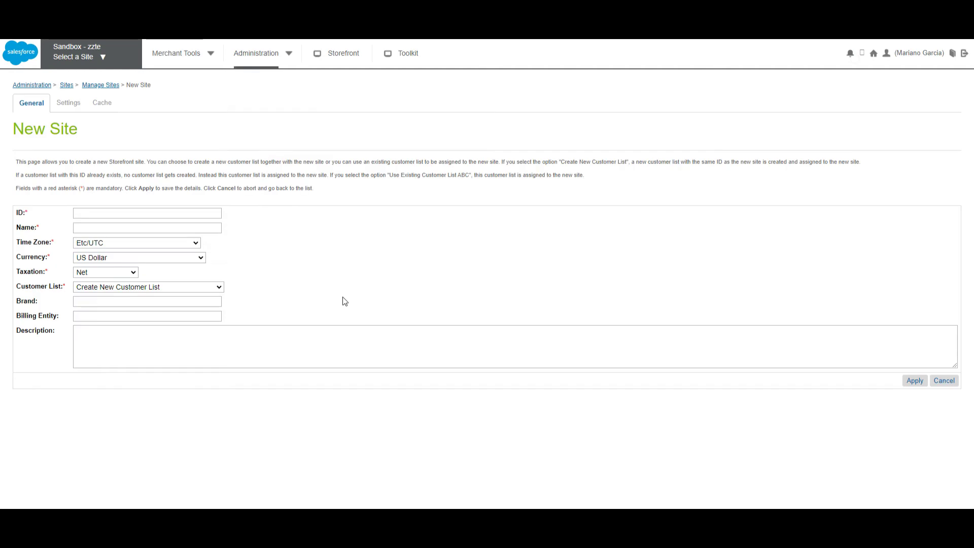
left_click(113, 218)
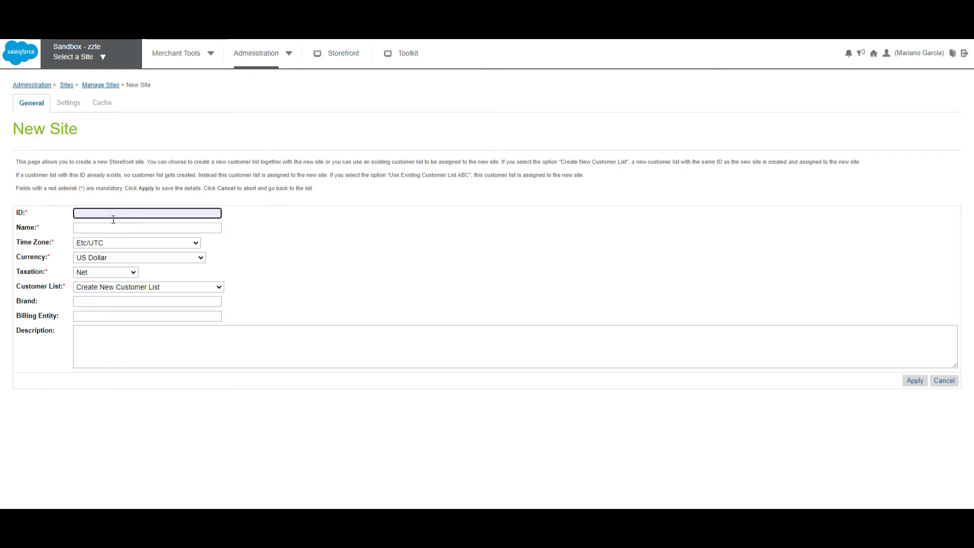
type("us")
type("brand")
type("_")
type("usa")
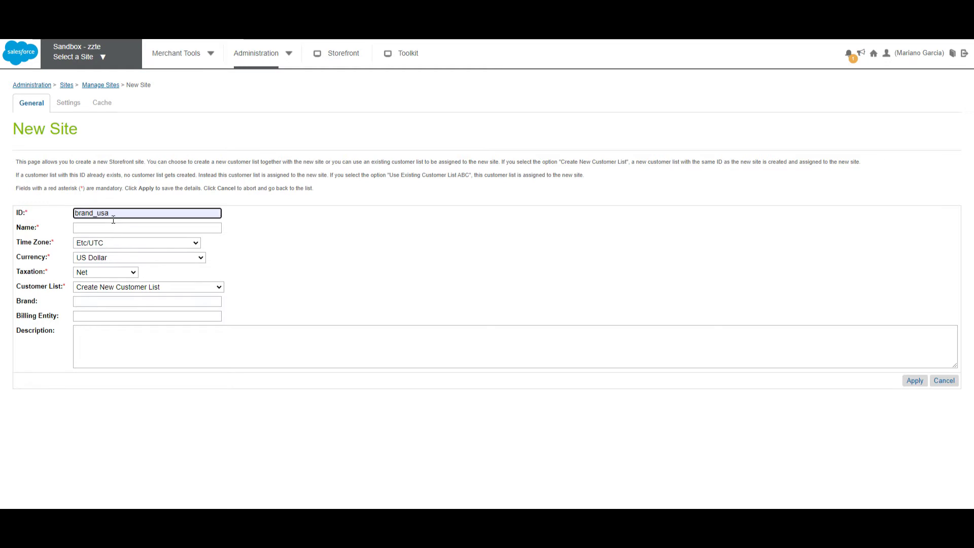
type("_b2c")
- Set the new site's name to "Brand USA b2c"
left_click(168, 232)
type("br")
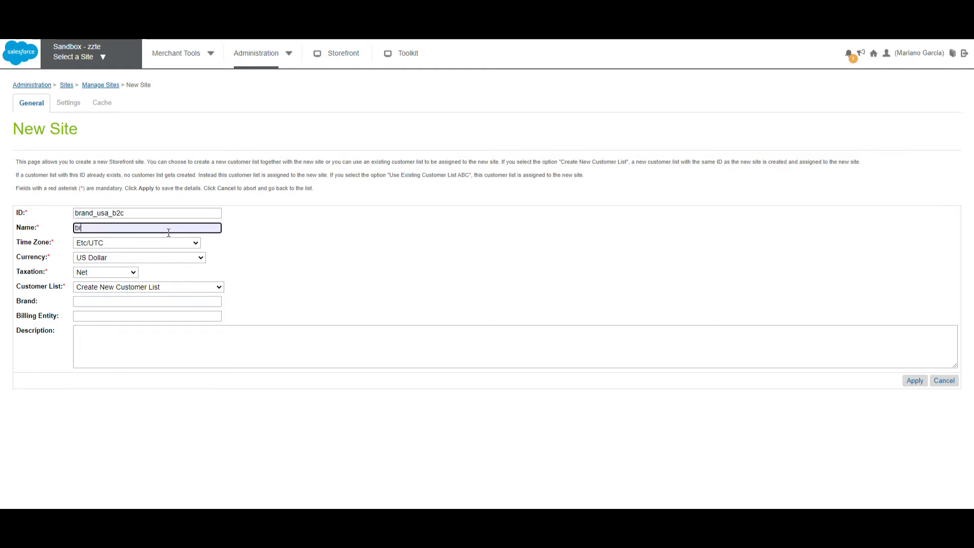
type("and usa b2c")
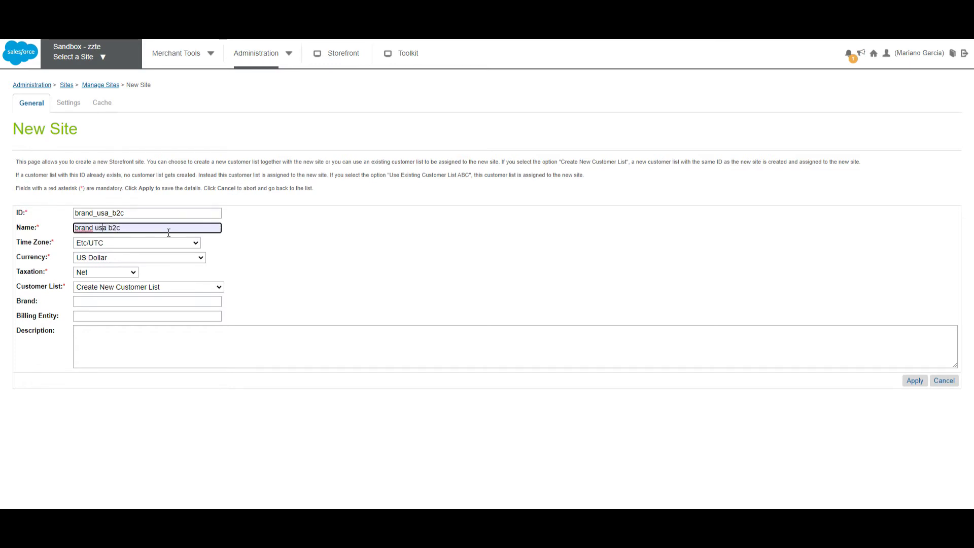
key("BackSpace")
key("BackSpace")
key("BackSpace")
type("USA")
key("Delete")
type("B")
left_click(261, 269)
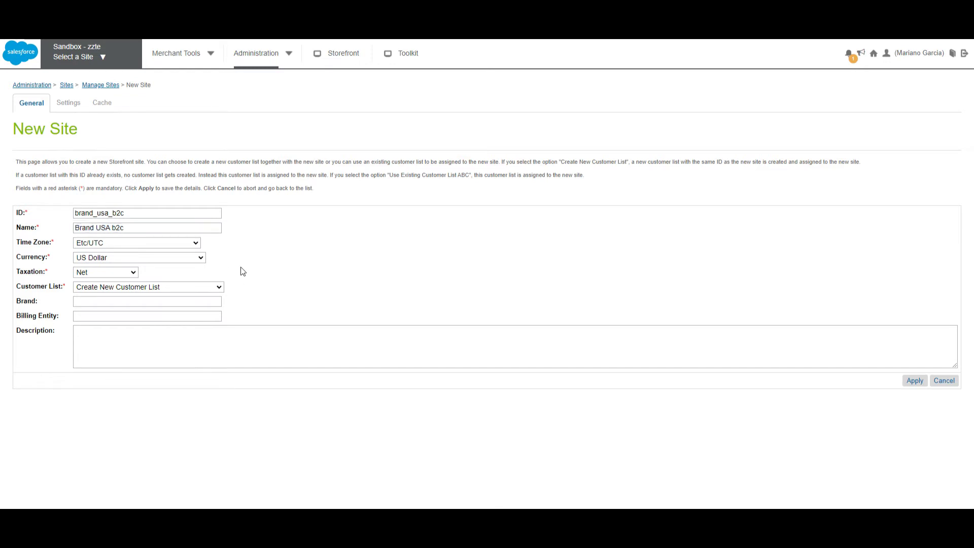
- Review the taxation and customer list options, keeping Net and Create New Customer List
left_click(115, 272)
mouse_move(33, 275)
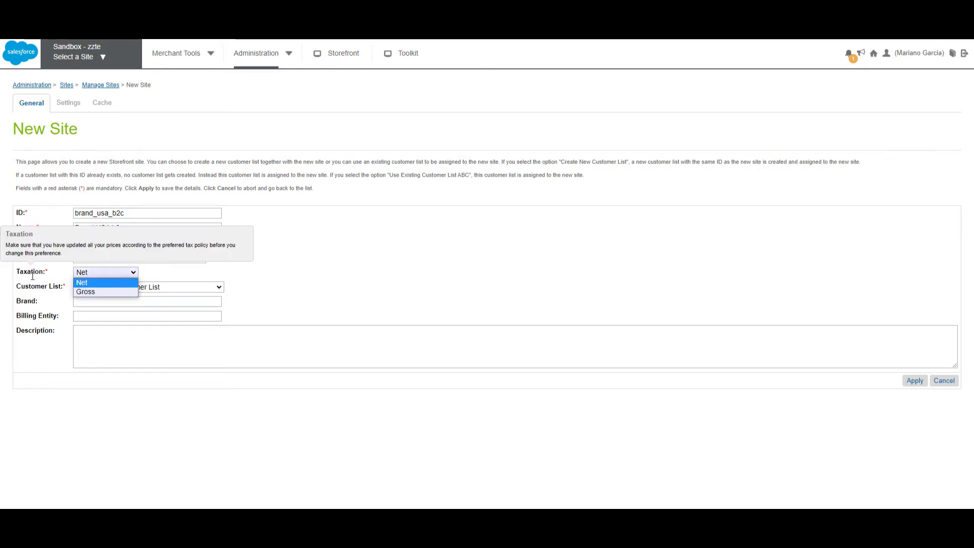
left_click(293, 257)
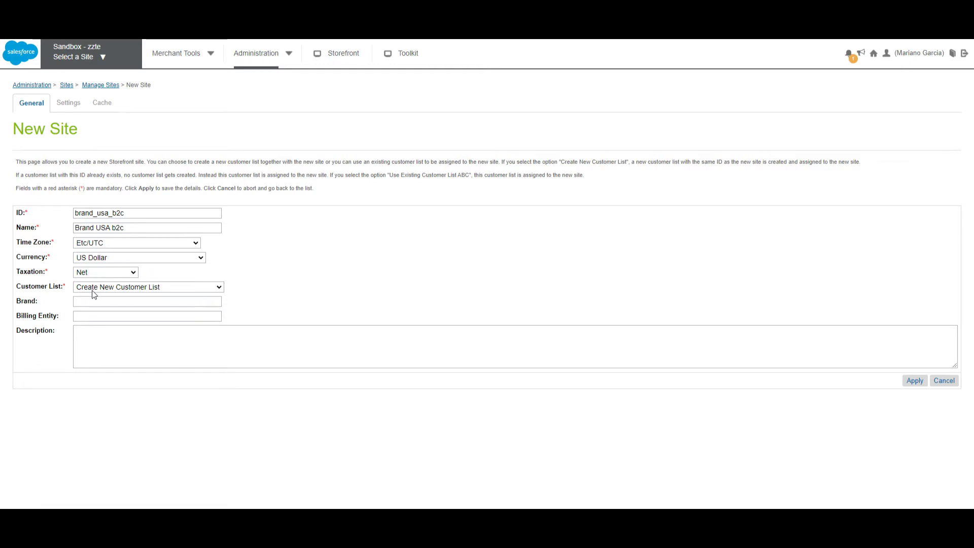
left_click(132, 287)
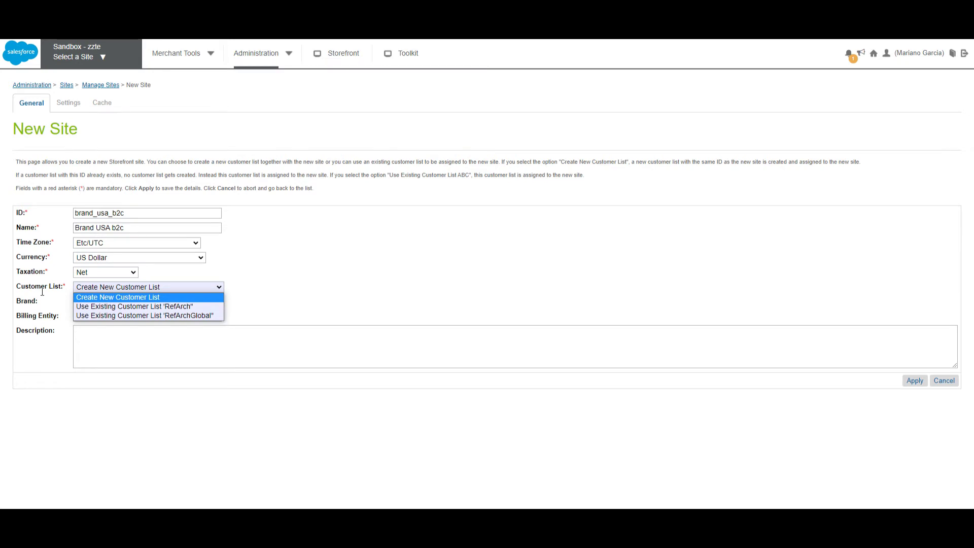
left_click(454, 239)
- Set the site's brand to "Brand" and apply the form to create the site
left_click(176, 303)
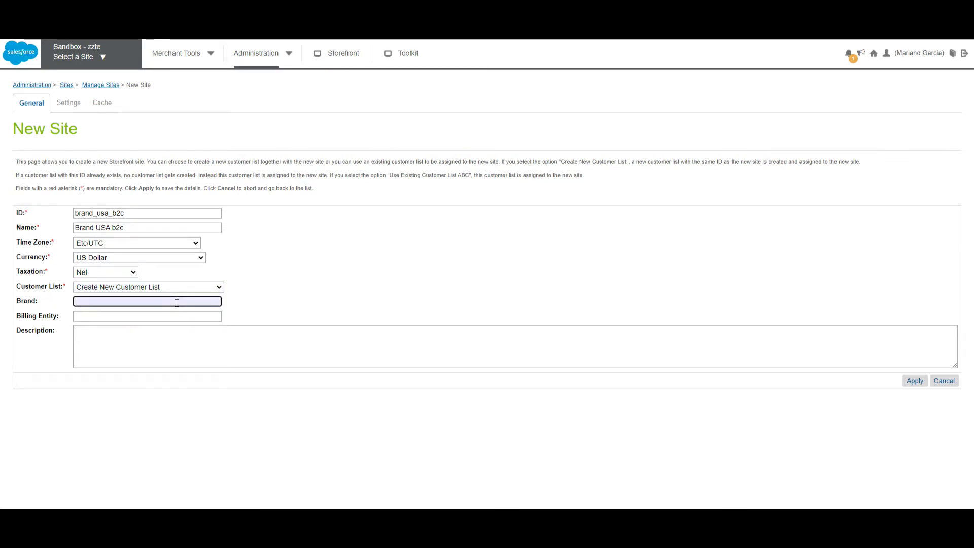
type("Brand")
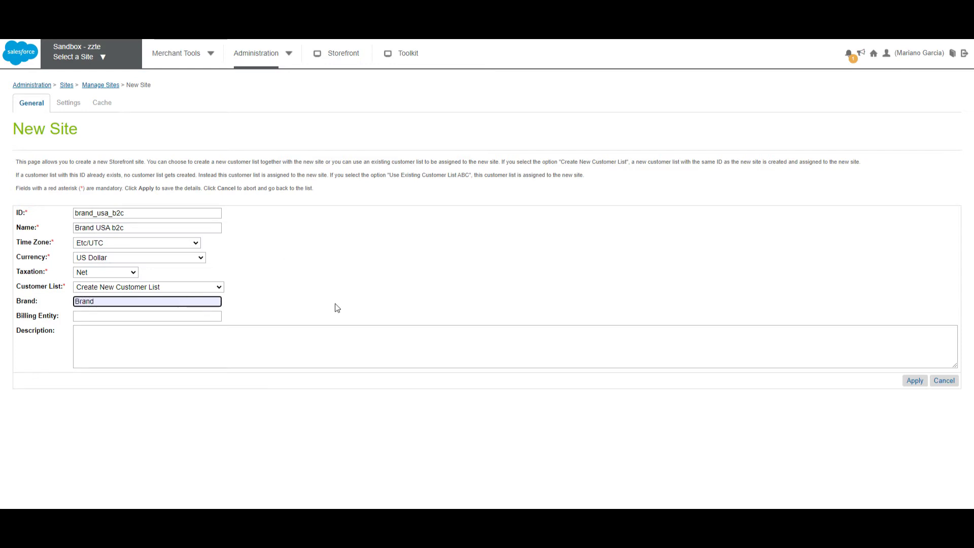
left_click(208, 352)
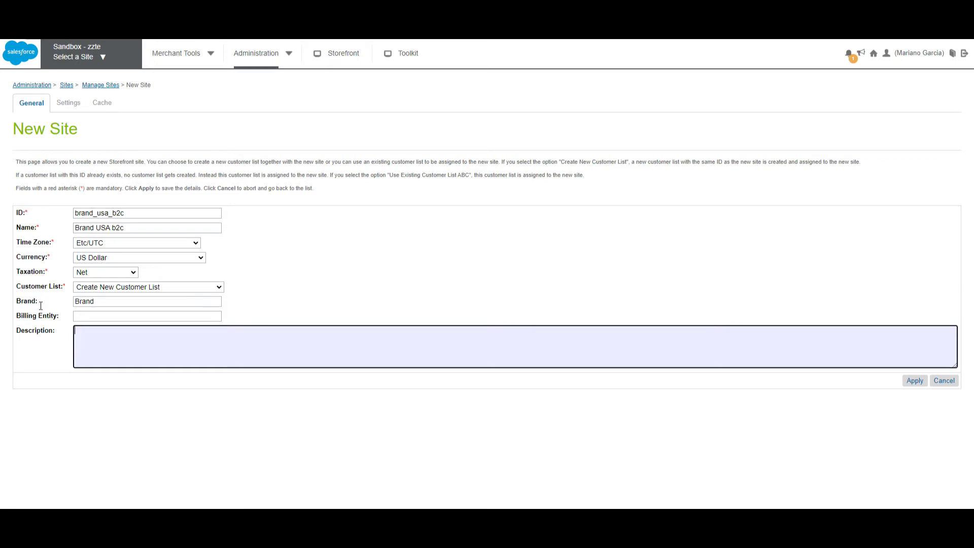
left_click(913, 381)
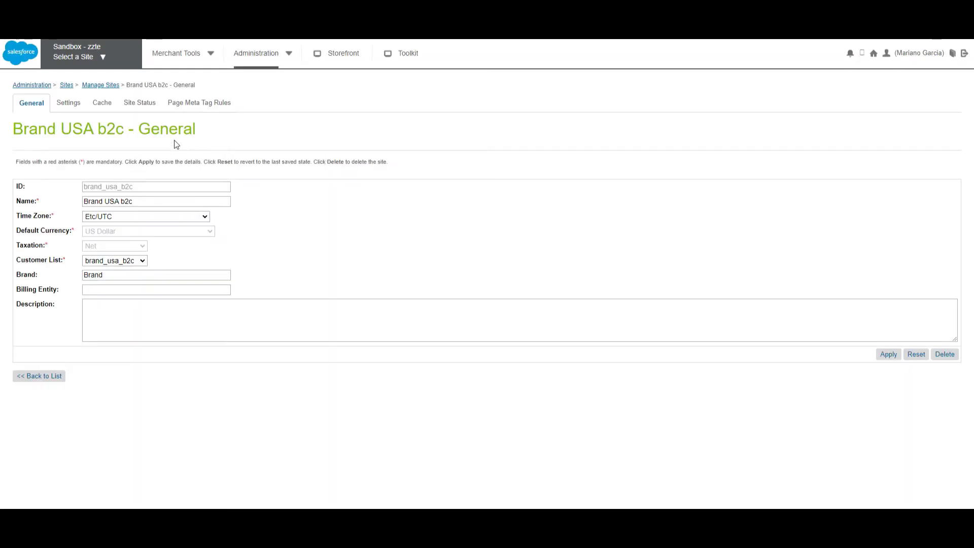
- Disable the site's caching by setting the static content Time to Live to 0, turning off page caching and applying the changes
left_click(76, 111)
left_click(70, 110)
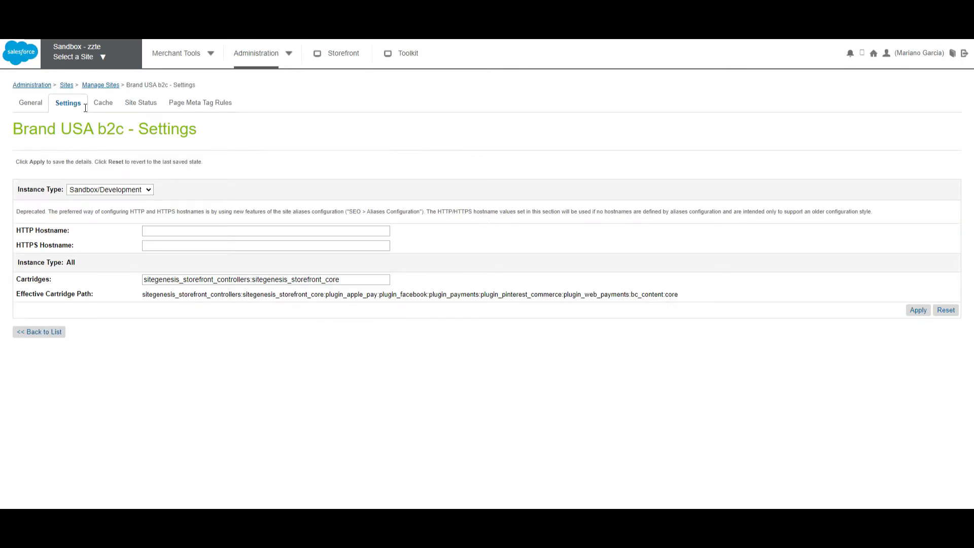
left_click(96, 103)
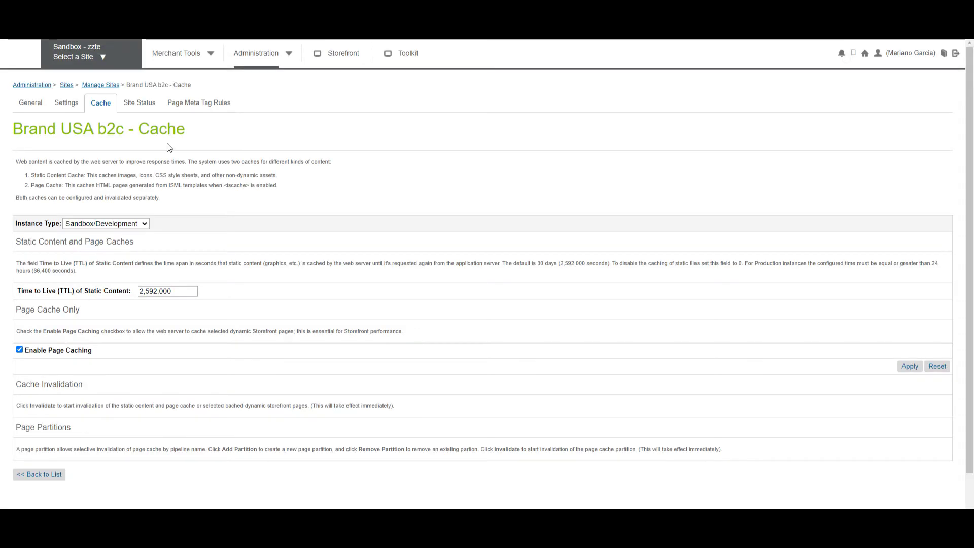
left_click_drag(192, 291, 81, 274)
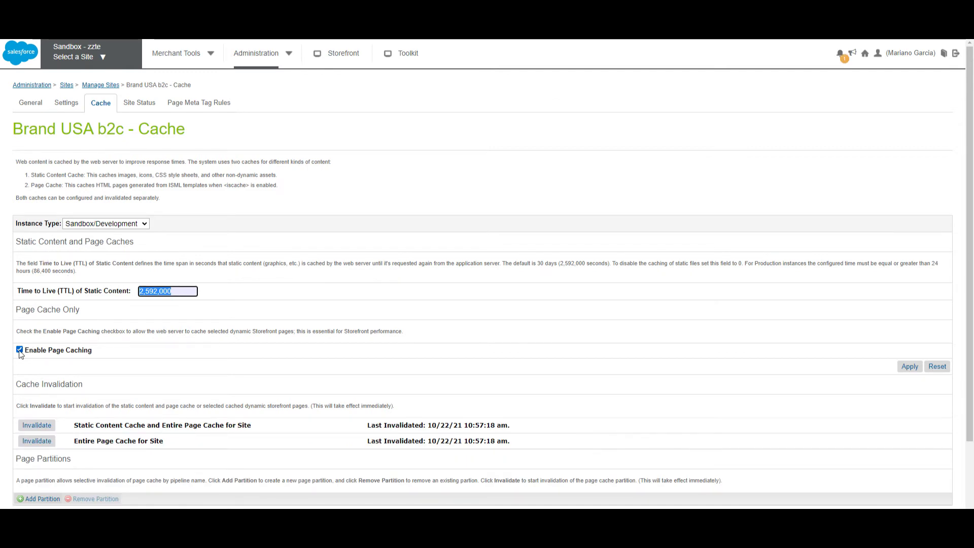
type("01")
key("BackSpace")
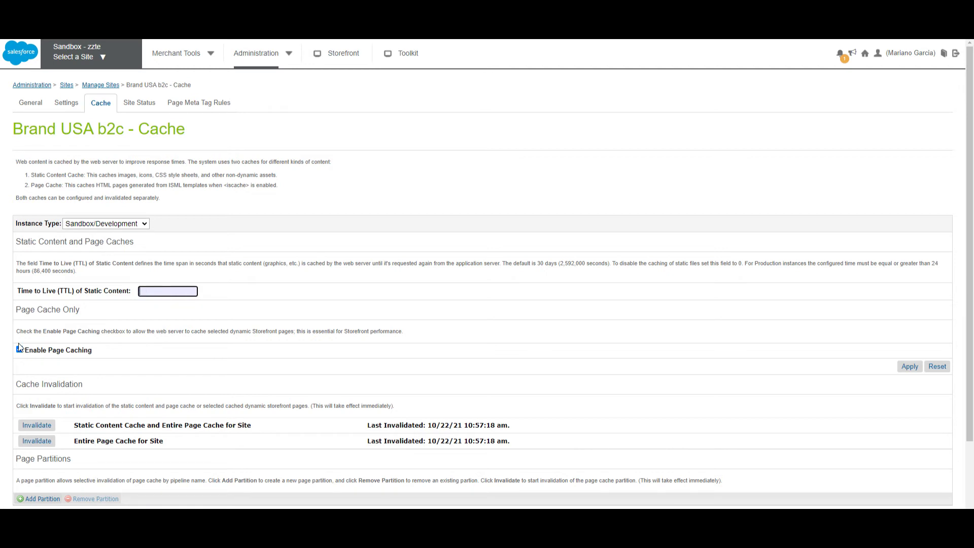
left_click(19, 350)
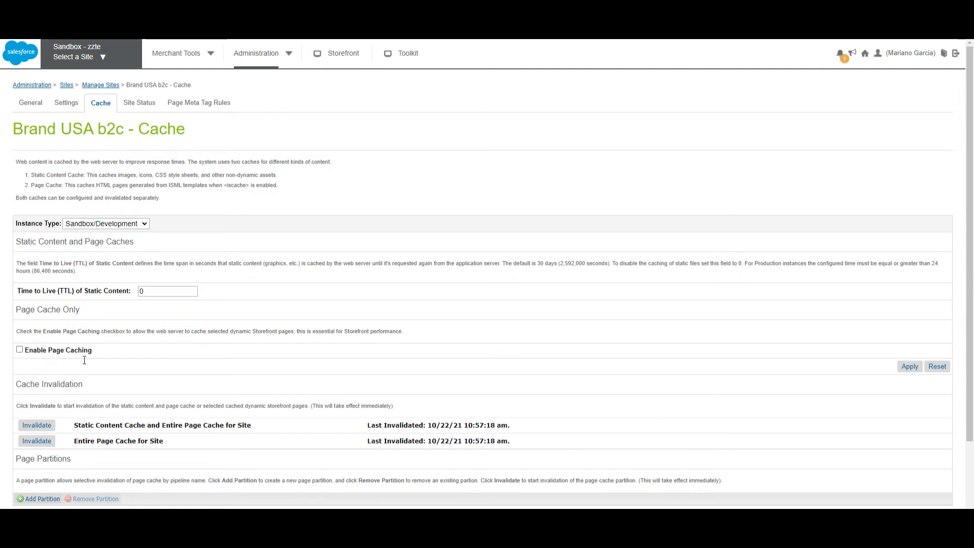
left_click(909, 367)
- Replace the cartridges in the Brand USA b2c site settings with app_storefront_base, apply the change and check the effective cartridge path
key("alt+Left")
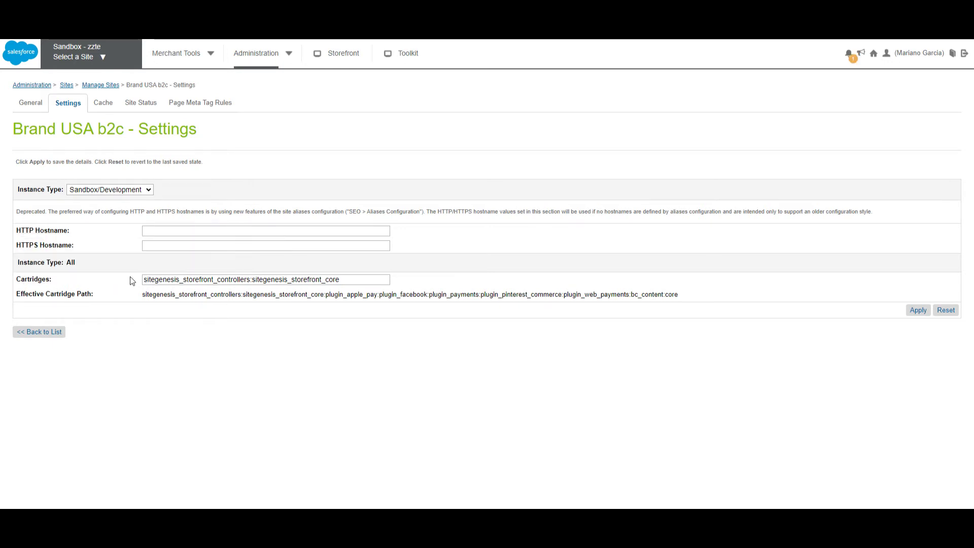
left_click(356, 285)
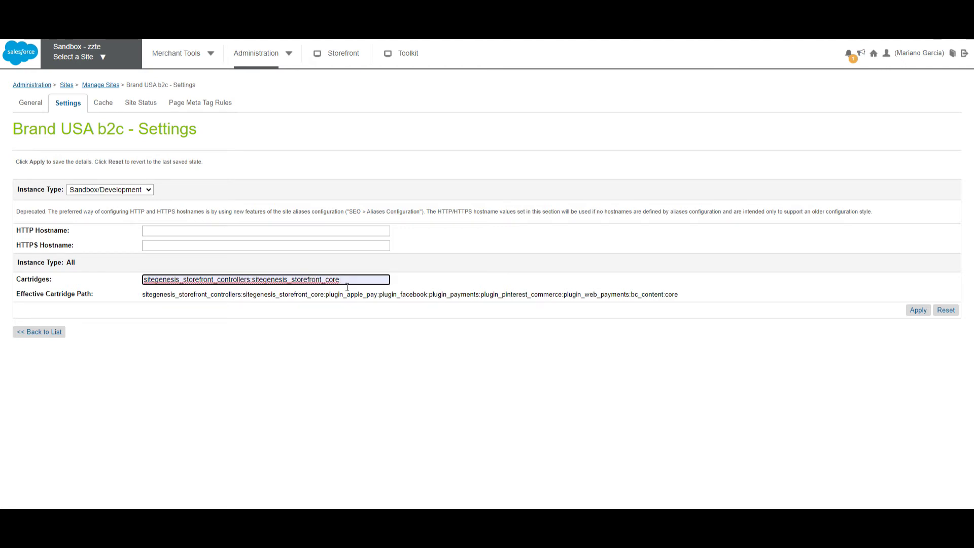
left_click_drag(353, 285, 113, 280)
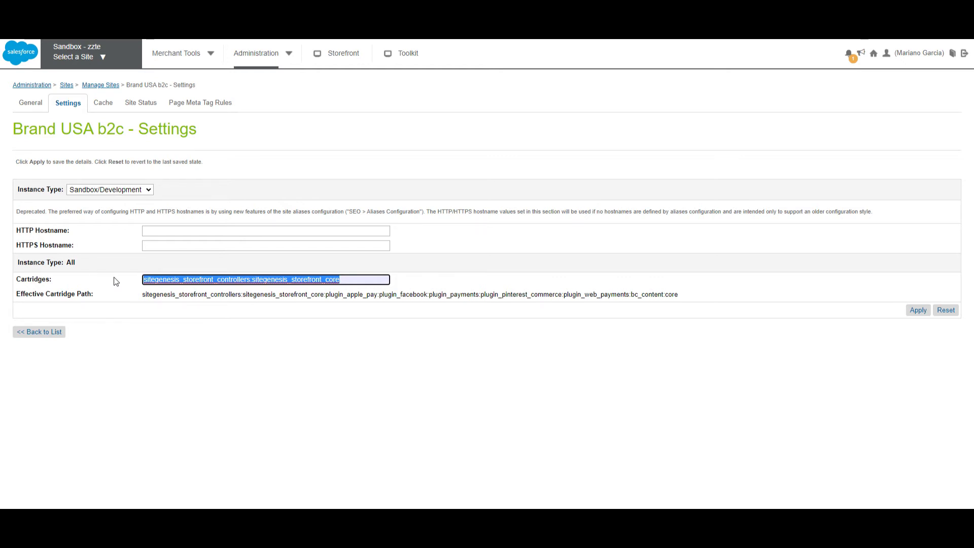
type("app_st")
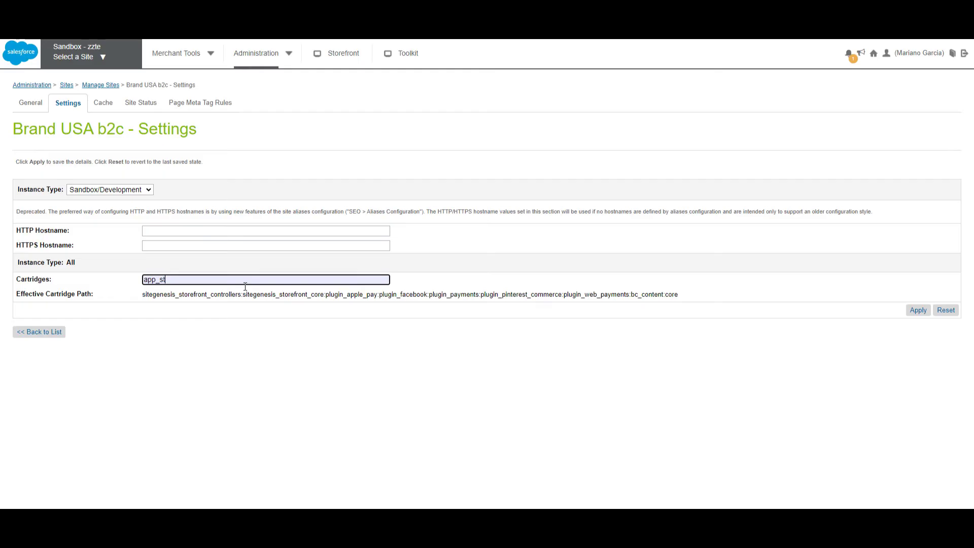
type("orefront")
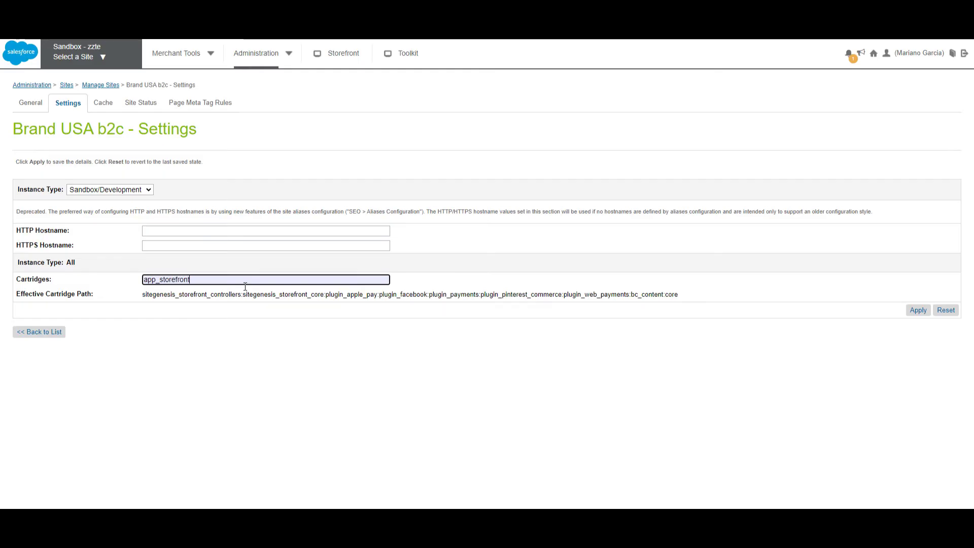
type("_base")
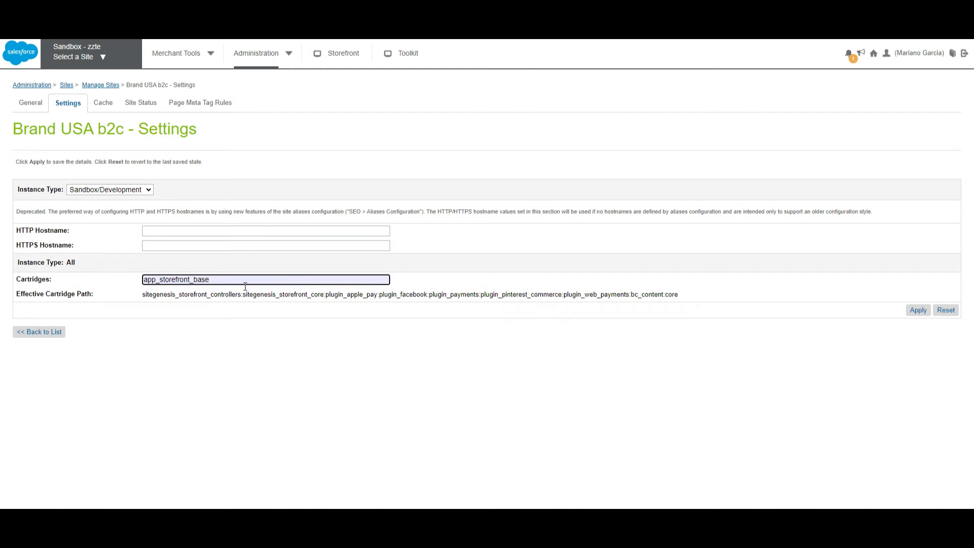
left_click(917, 310)
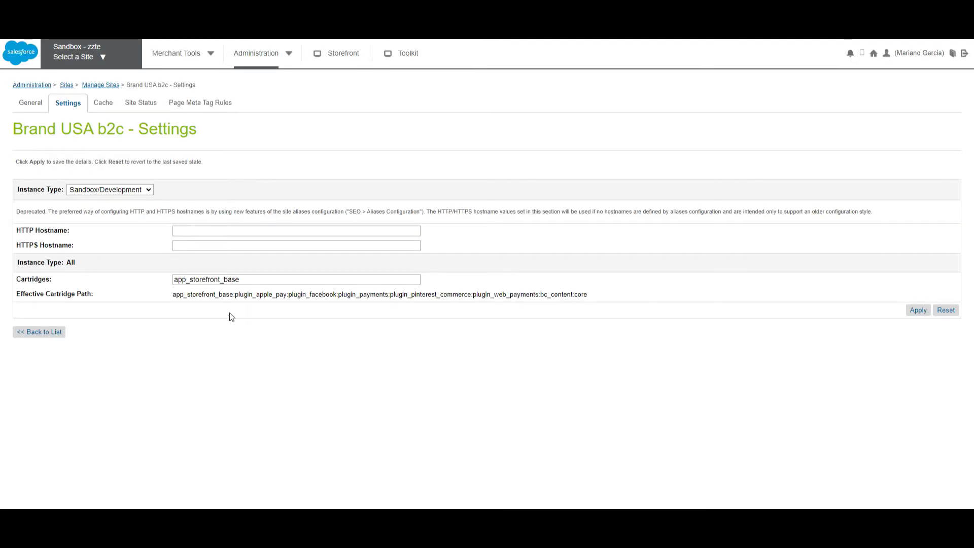
left_click_drag(173, 294, 526, 299)
left_click(683, 299)
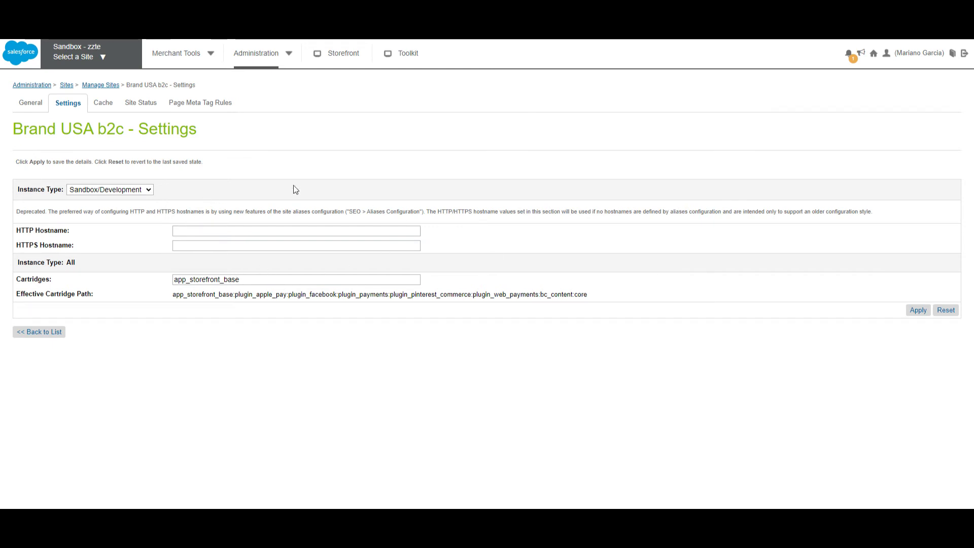
- Try the Online (Protected) status for the Brand USA b2c site and switch the selection back to Online
left_click(149, 108)
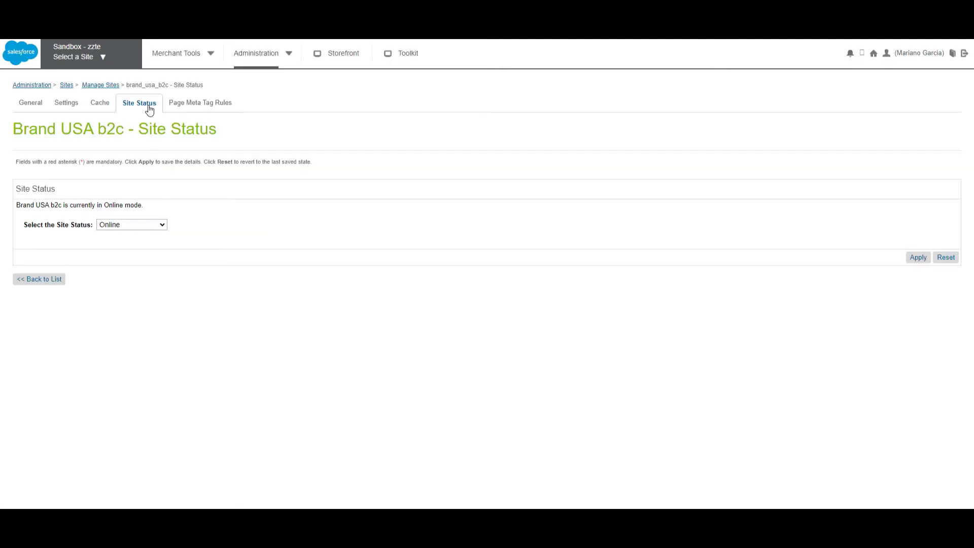
left_click(135, 225)
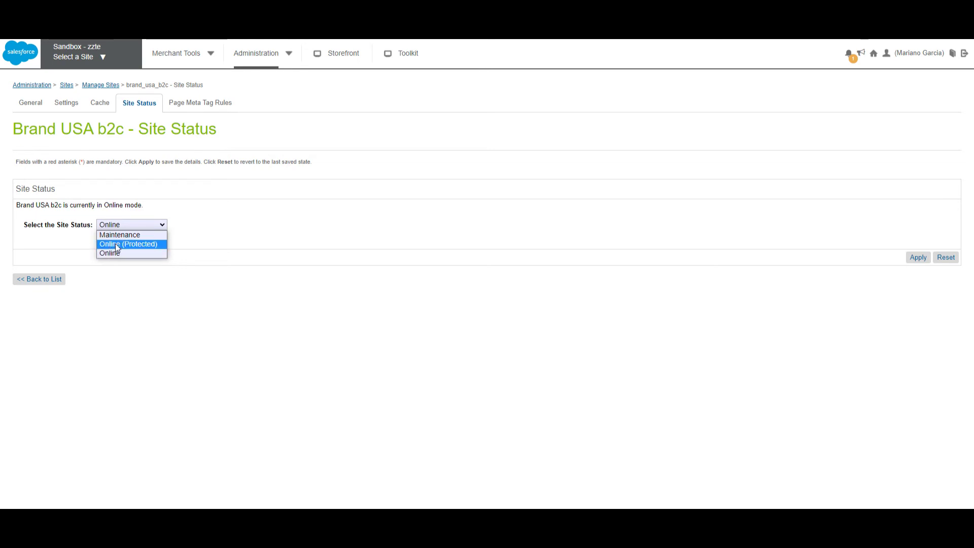
left_click(322, 179)
left_click(135, 227)
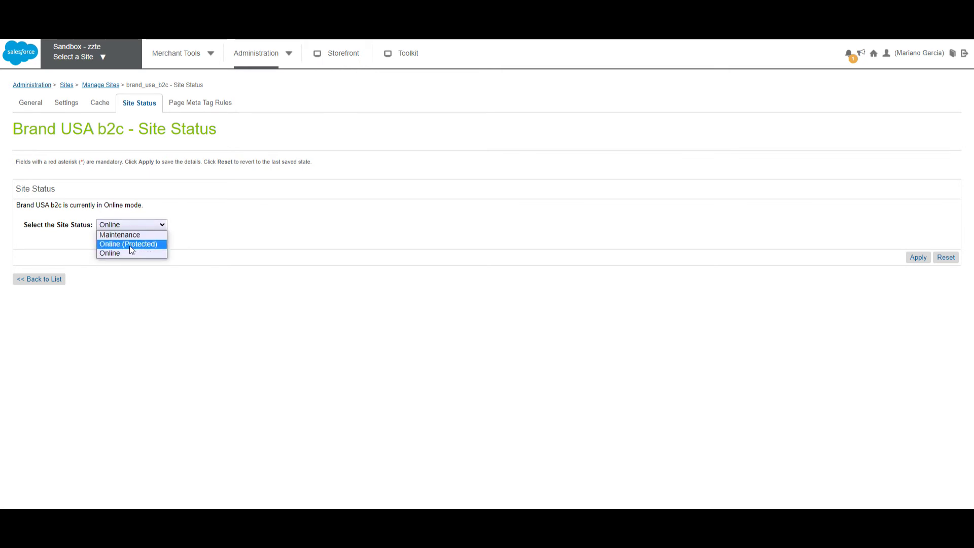
left_click(129, 244)
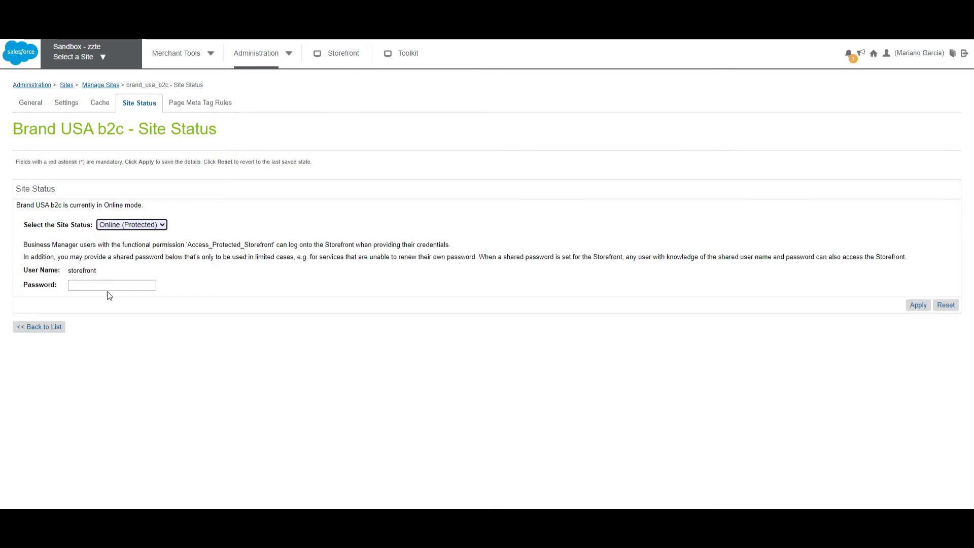
left_click(152, 227)
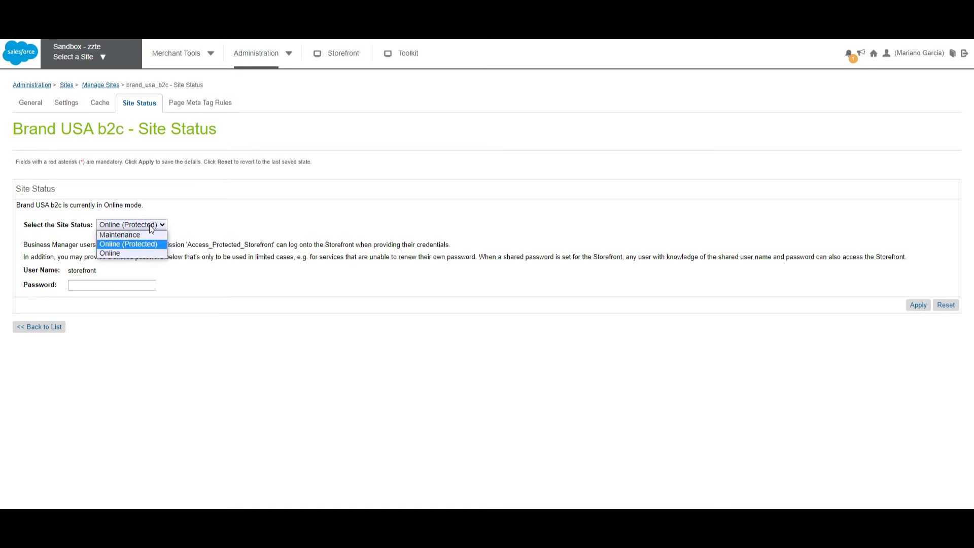
left_click(123, 251)
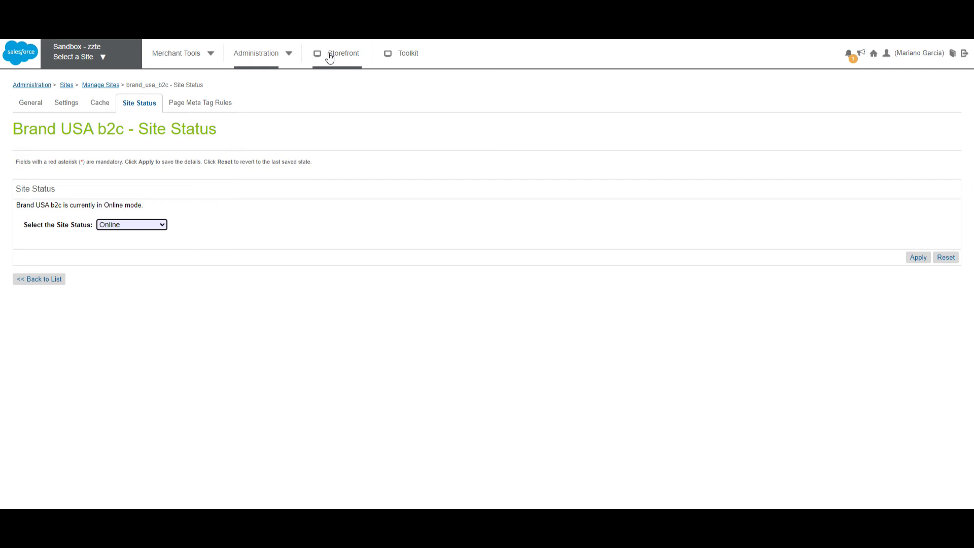
- Switch the working site to Brand USA b2c and open its storefront
left_click(81, 58)
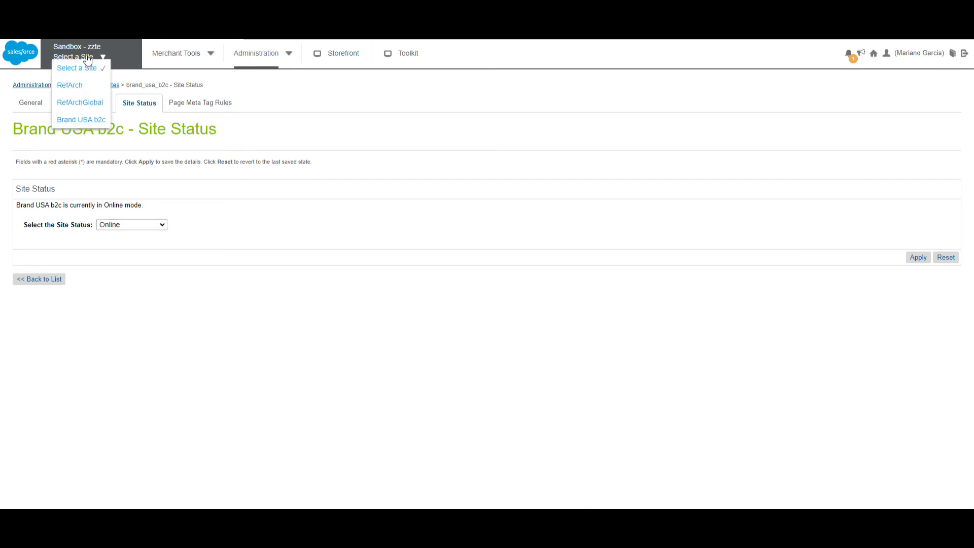
left_click(81, 120)
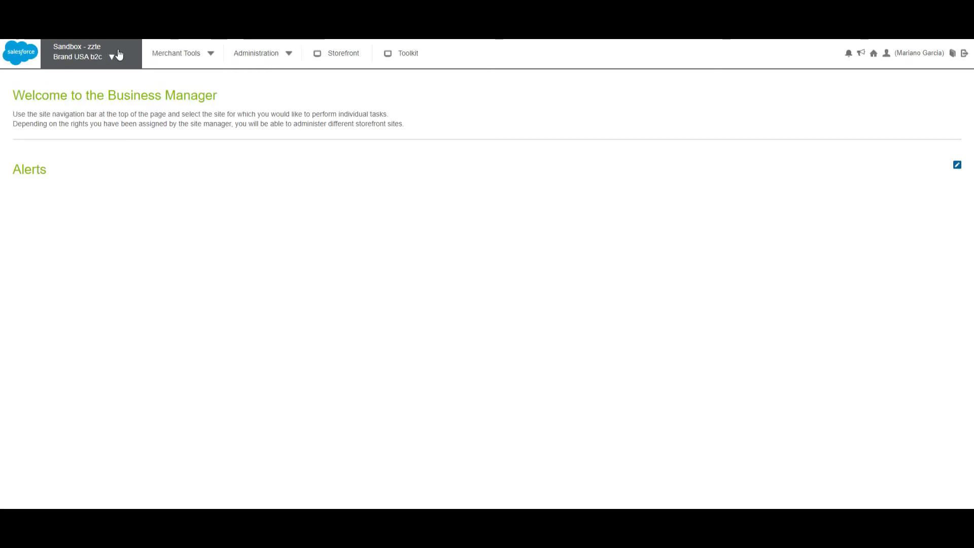
left_click(349, 60)
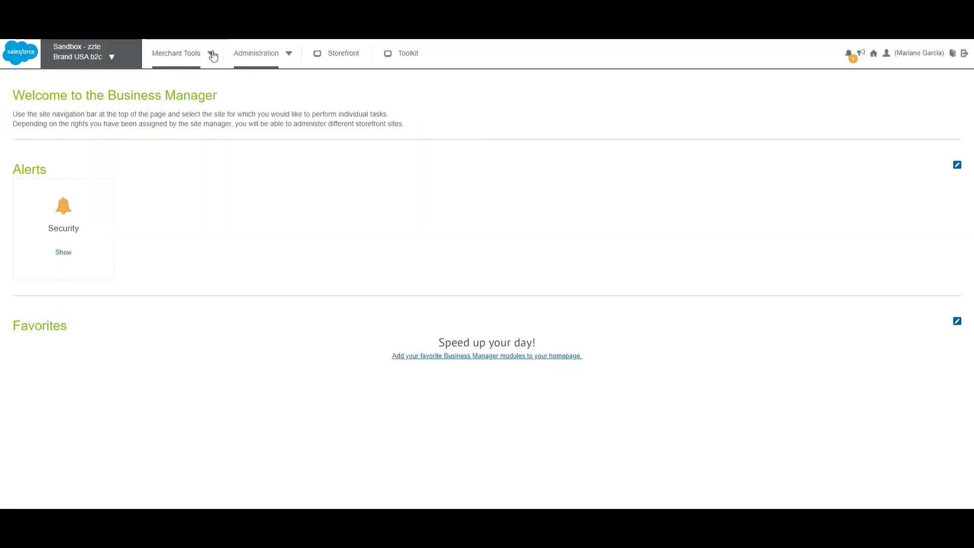
- Assign Storefront Catalog - EN to the Brand USA b2c and RefArch sites, apply the assignments and check the storefront's category navigation
left_click(211, 53)
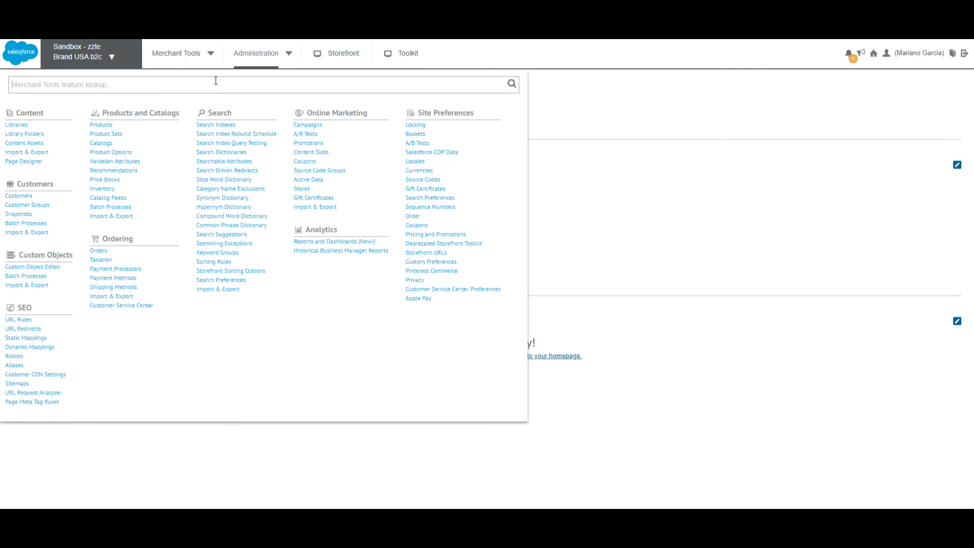
left_click(120, 145)
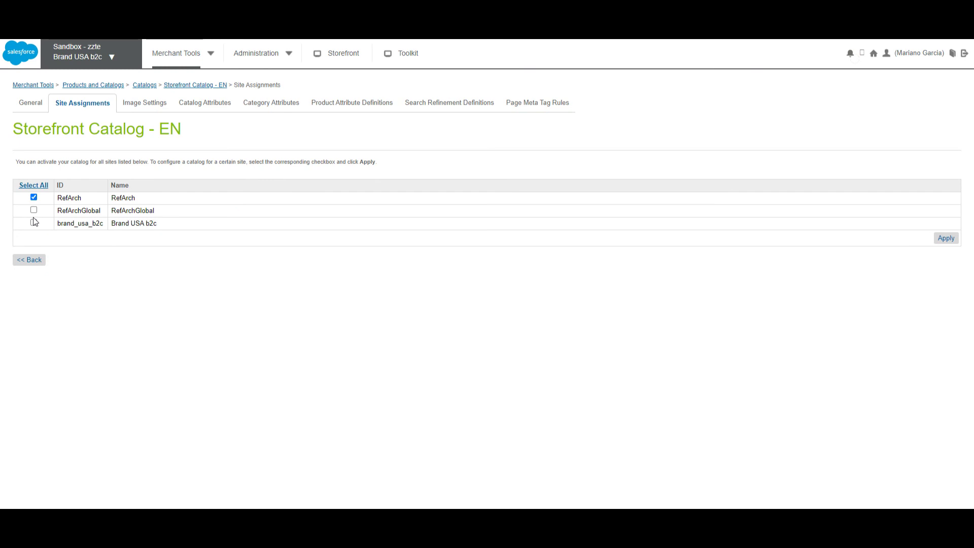
left_click(34, 223)
left_click(946, 238)
left_click(33, 197)
left_click(945, 238)
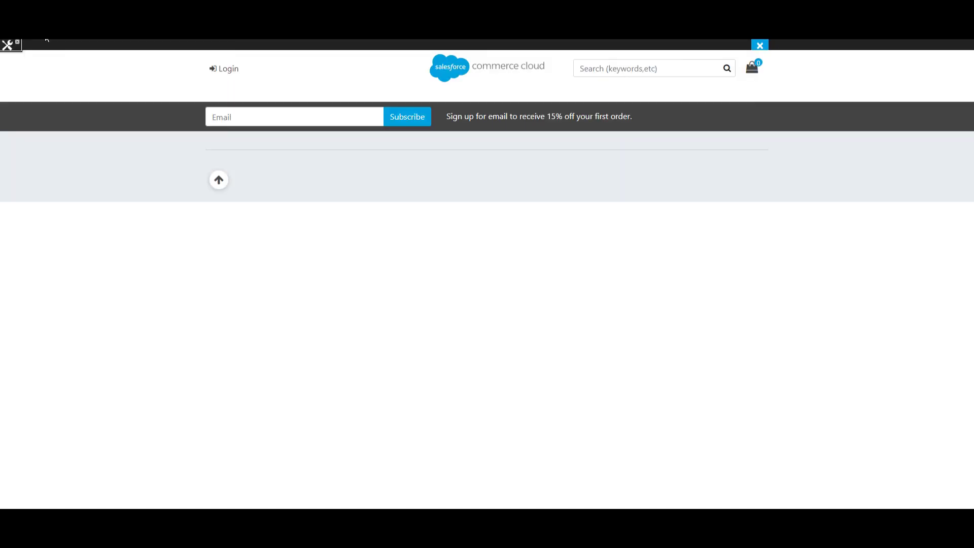
mouse_move(229, 100)
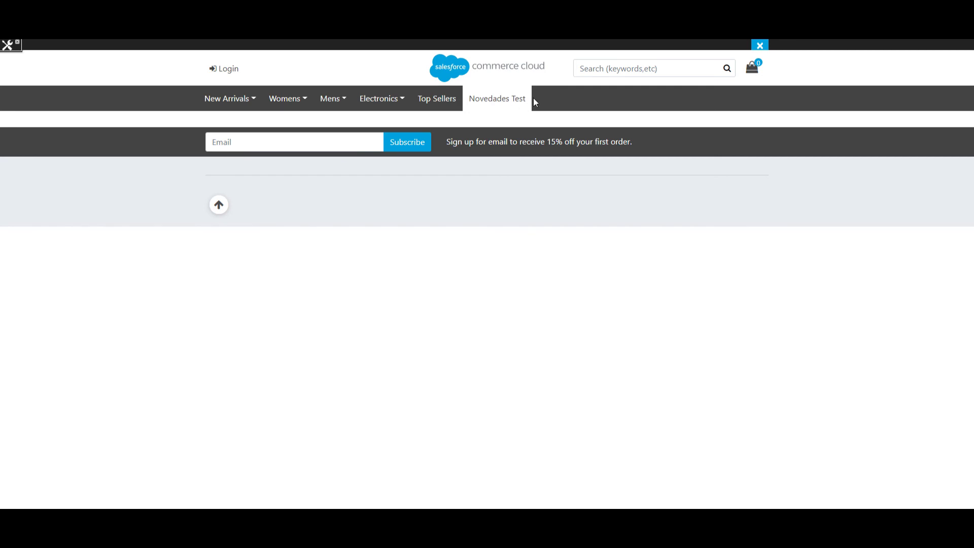
mouse_move(384, 98)
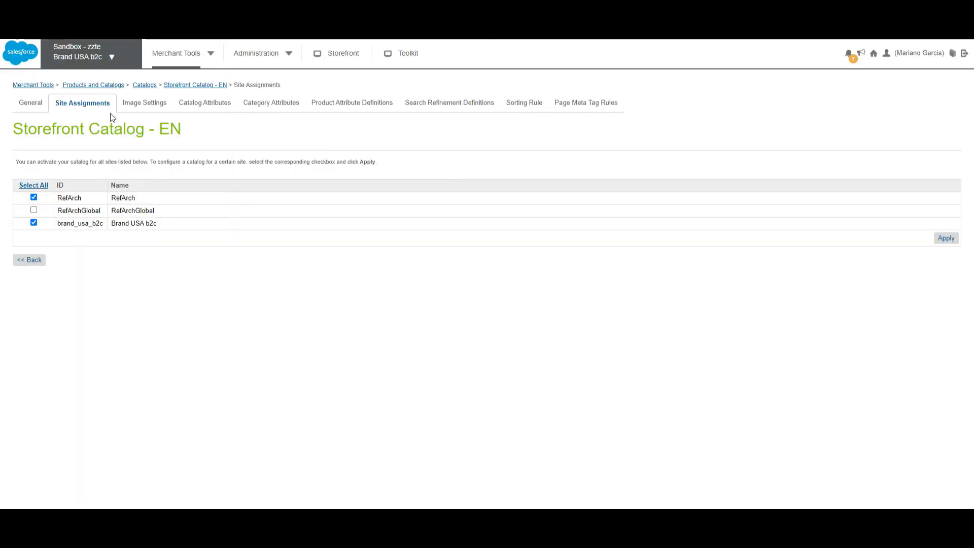
left_click(211, 56)
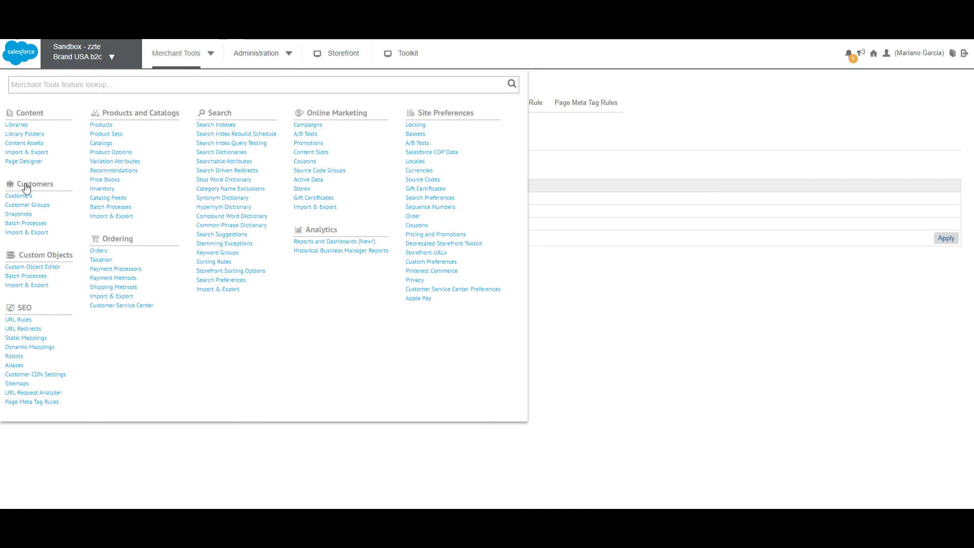
left_click(727, 320)
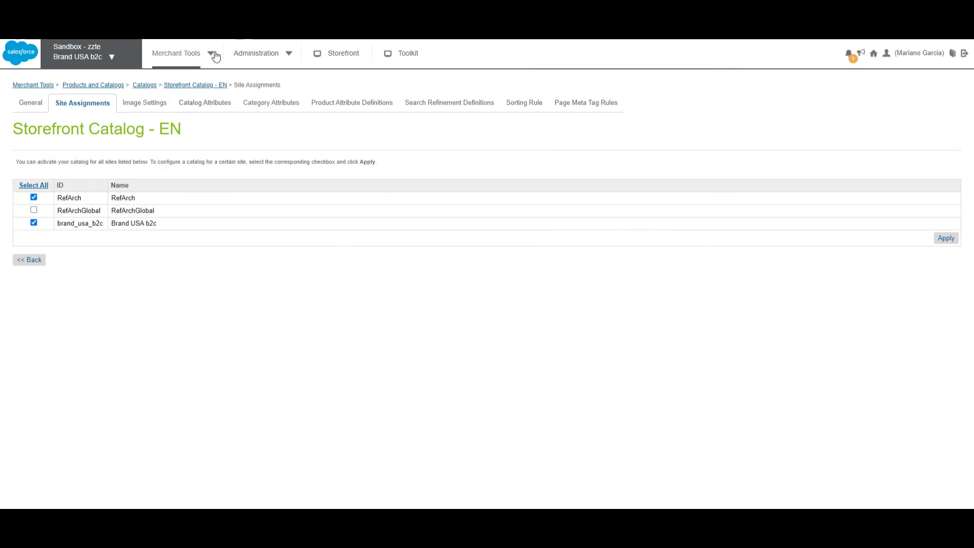
left_click(109, 58)
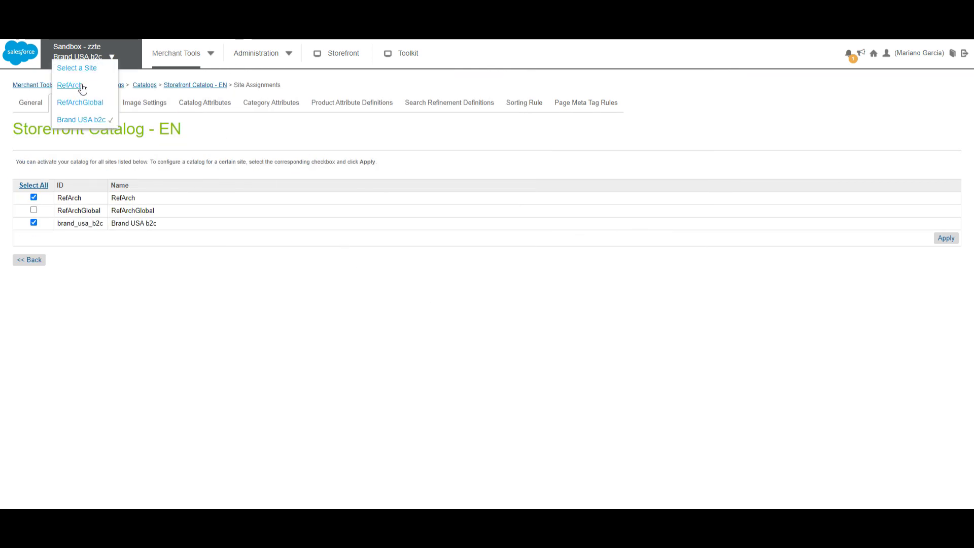
left_click(211, 54)
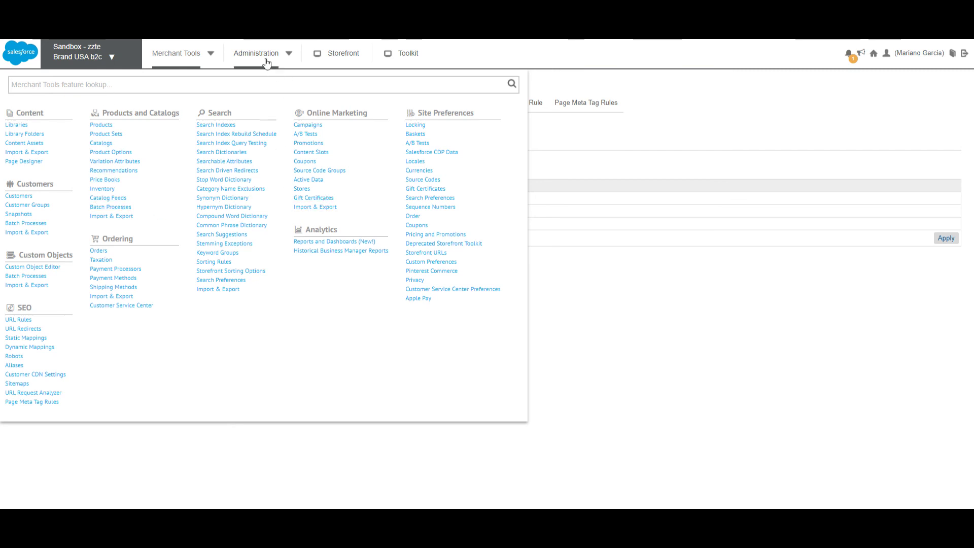
left_click(706, 124)
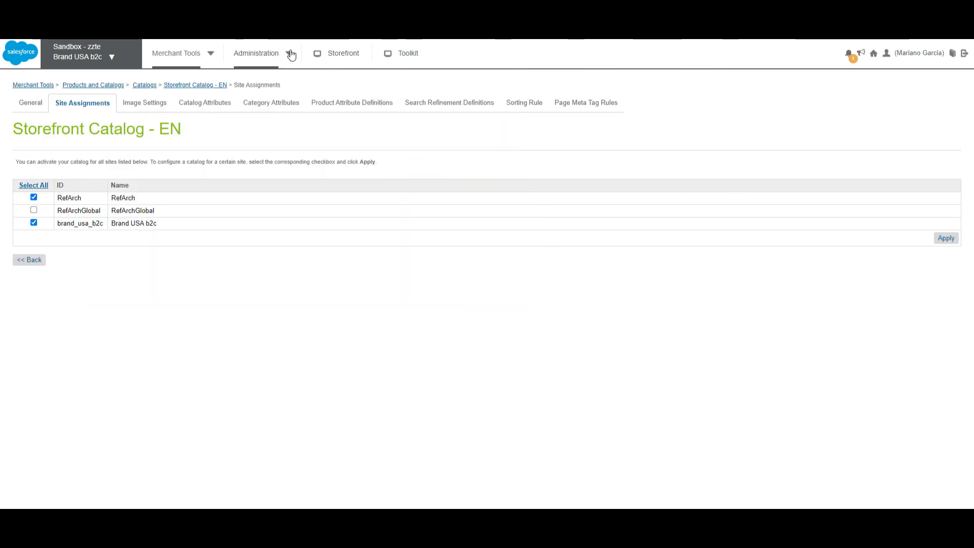
- Review the list of storefront sites under Manage Sites and display the merchant tools available for Brand USA b2c
mouse_move(278, 51)
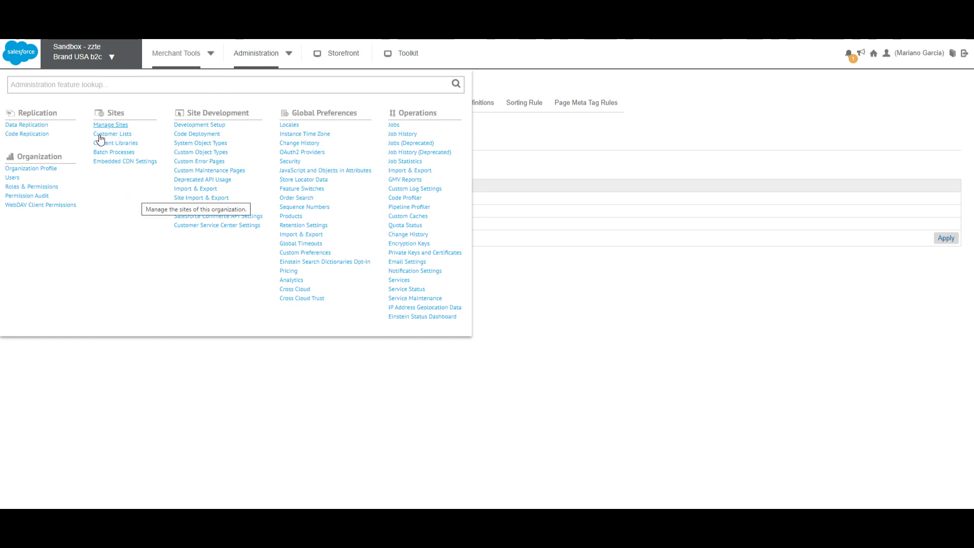
left_click(115, 126)
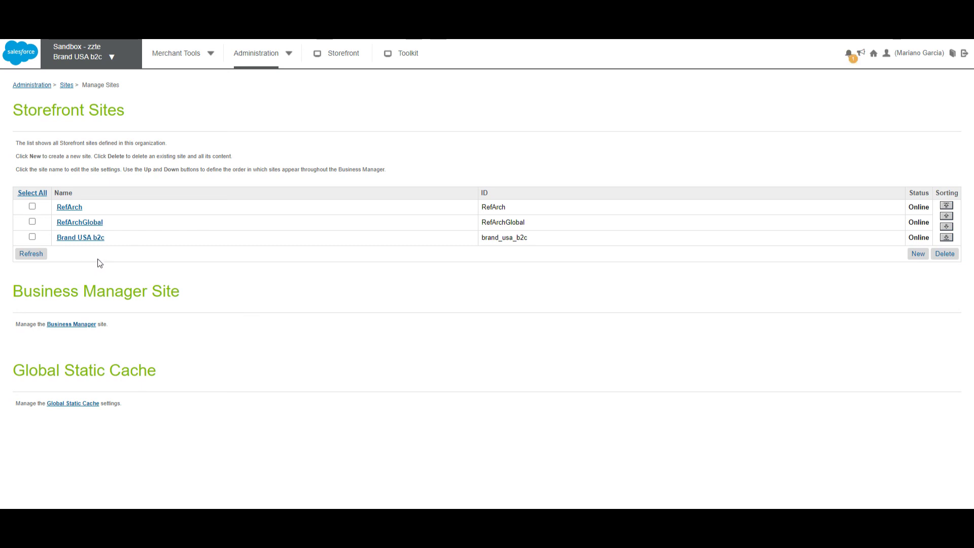
left_click(213, 54)
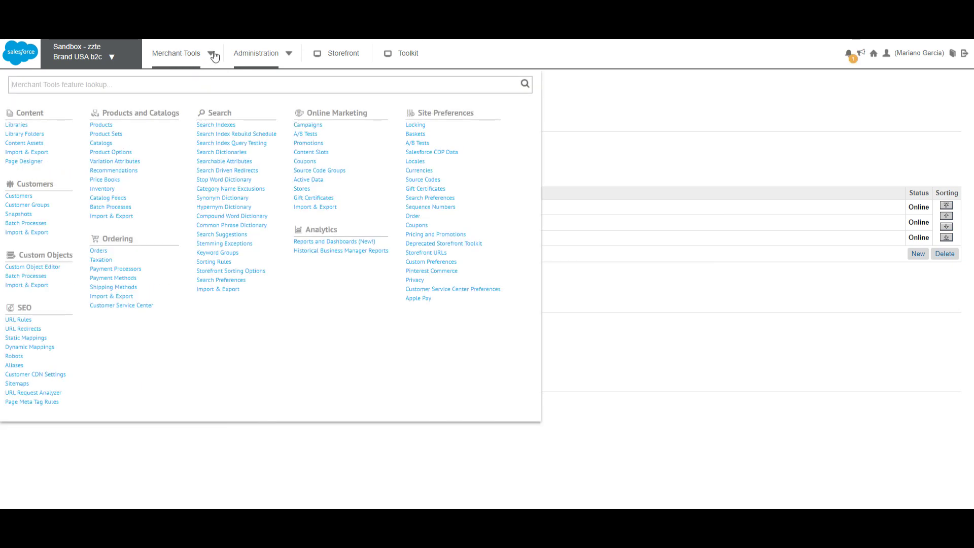